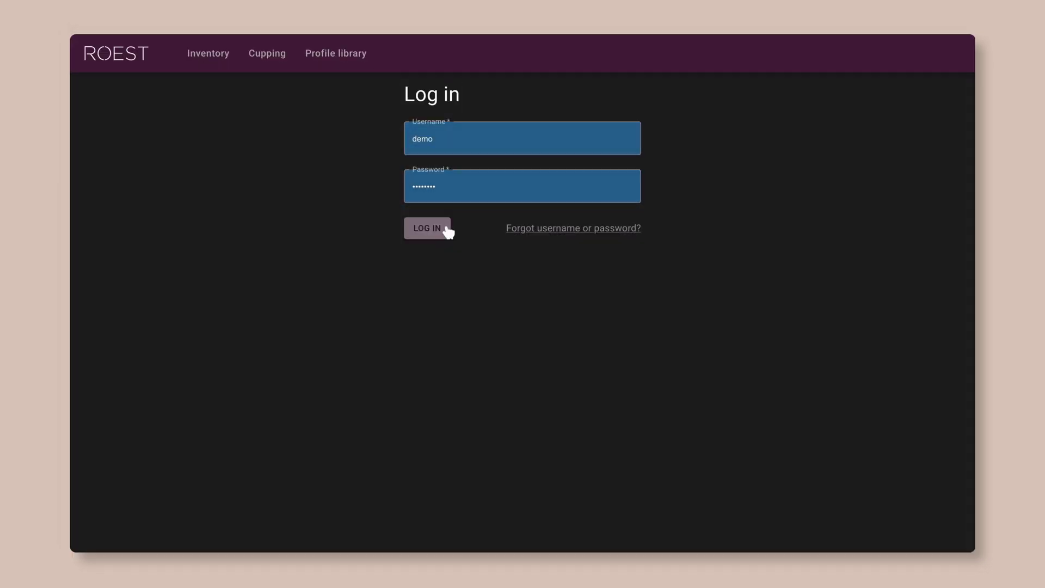
- Log in to the portal and open the Live view showing batch #178
left_click(446, 232)
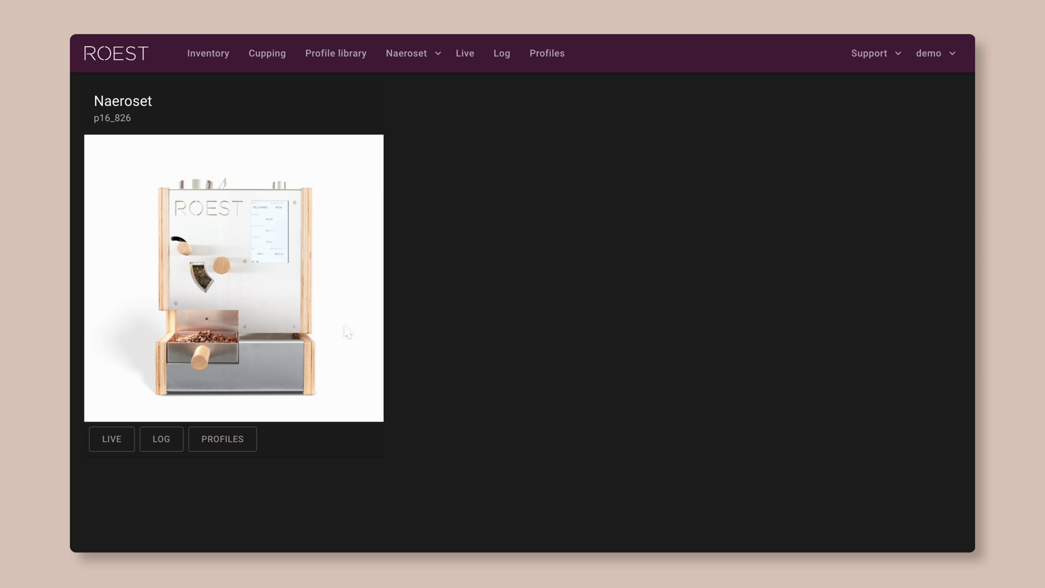
left_click(321, 333)
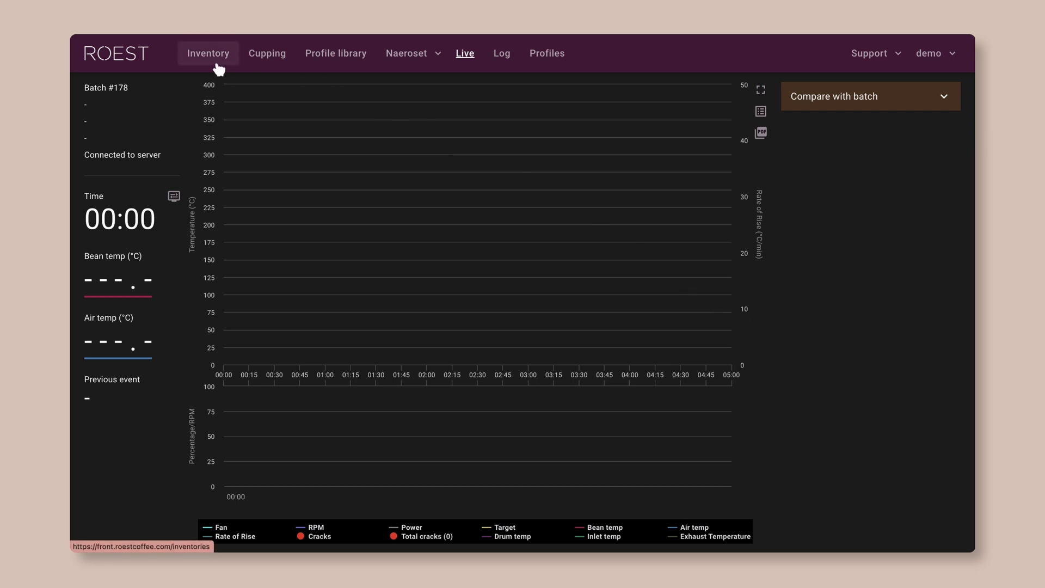
- Open the ROEST's coffee entry in Inventory, then go to the Cupping sessions list
left_click(218, 69)
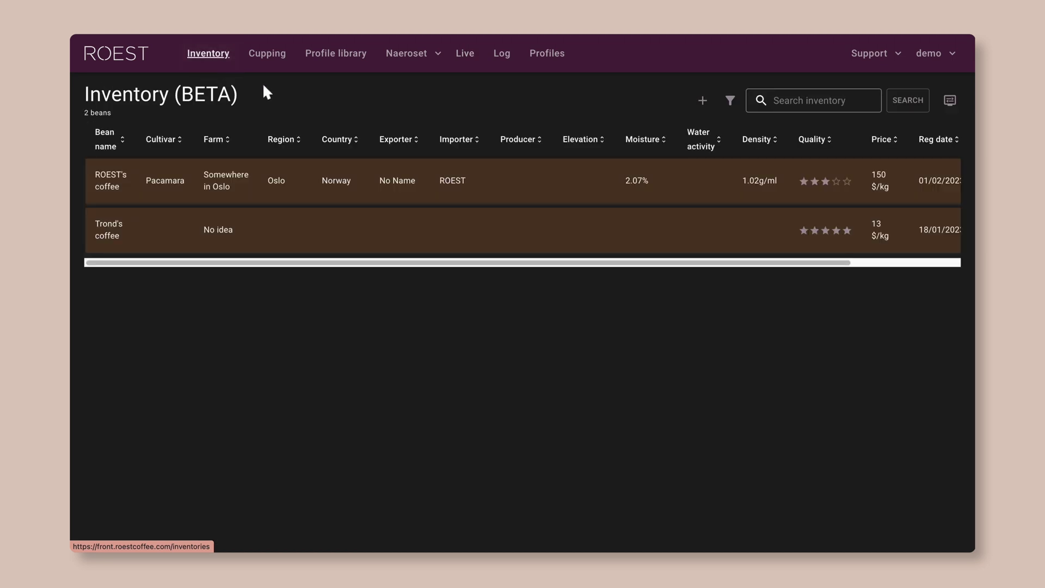
left_click(188, 192)
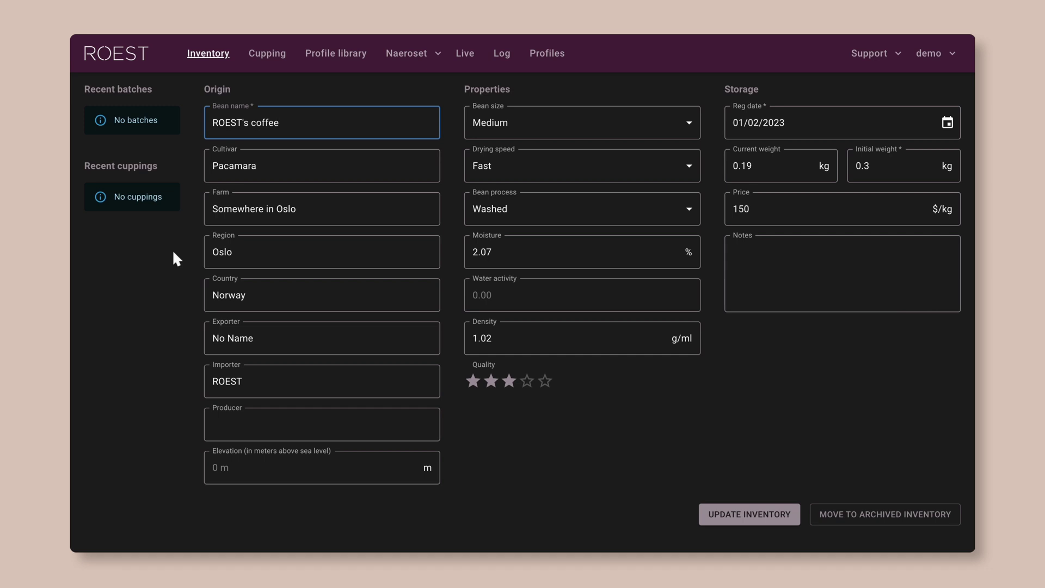
left_click(277, 67)
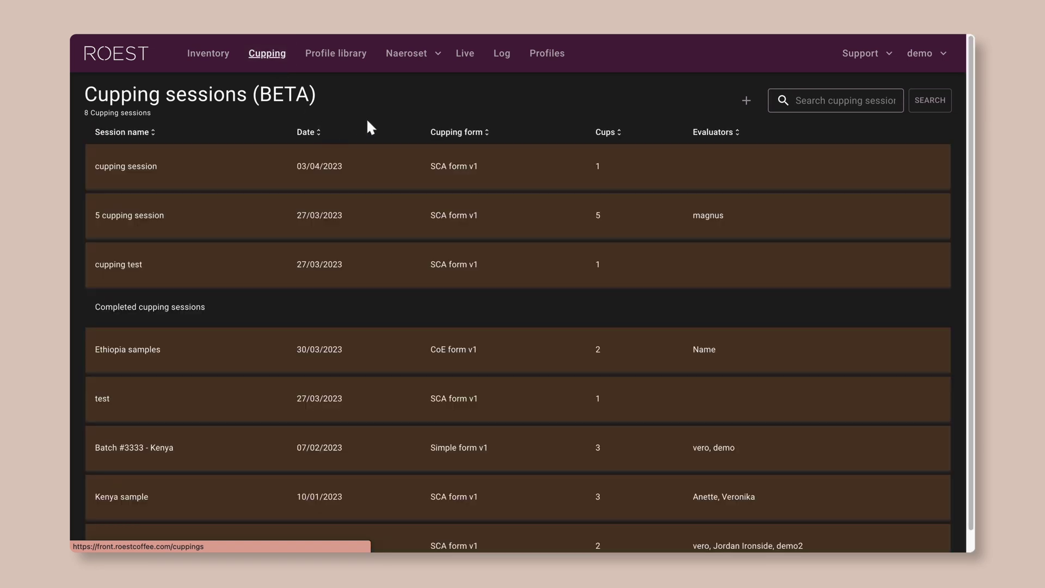
- Score Cup 1 with the third roast shade, Aroma 8.5, Flavor 7, Aftertaste 8.5, Acidity 7.5, Body 8
scroll(368, 121, "down", 1)
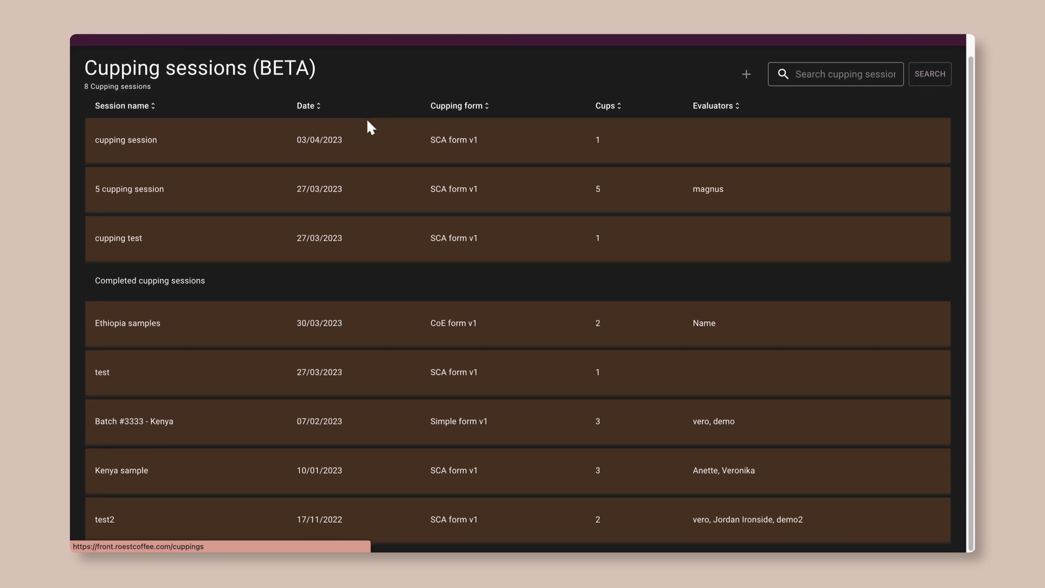
scroll(368, 121, "up", 1)
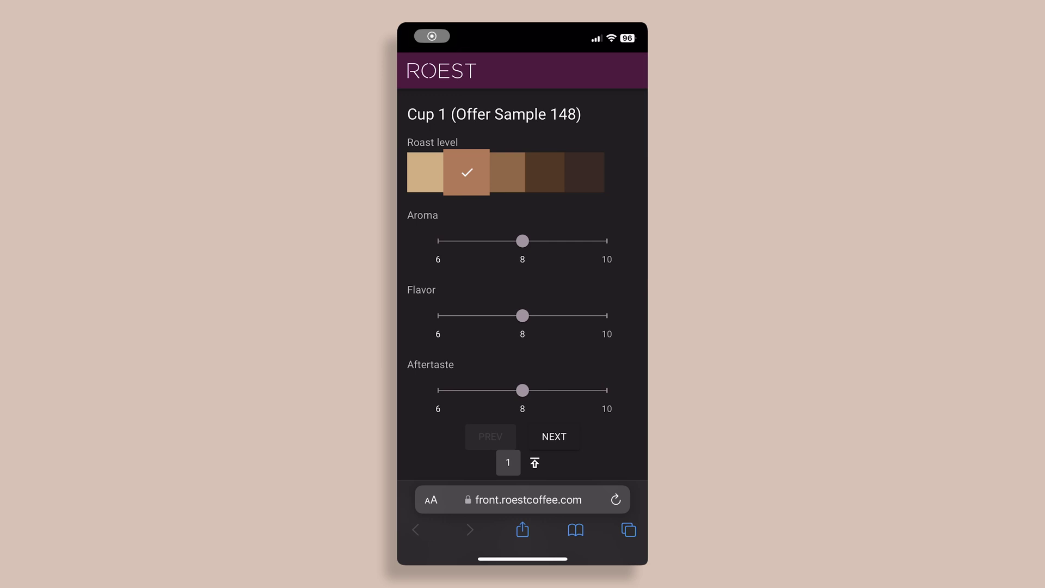
left_click(507, 194)
left_click_drag(522, 241, 543, 241)
left_click_drag(522, 316, 480, 315)
left_click_drag(523, 390, 543, 391)
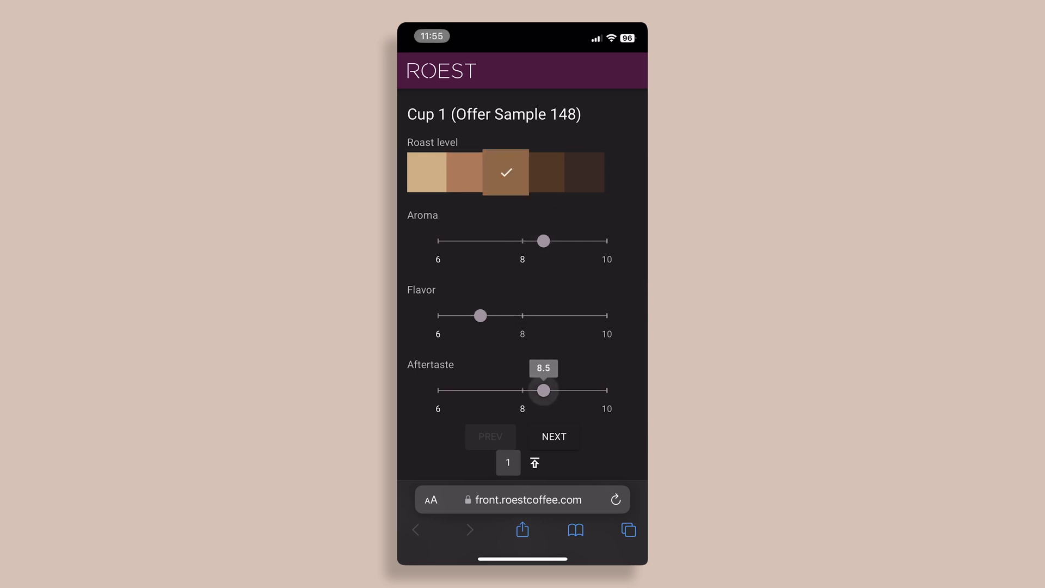
scroll(522, 304, "down", 3)
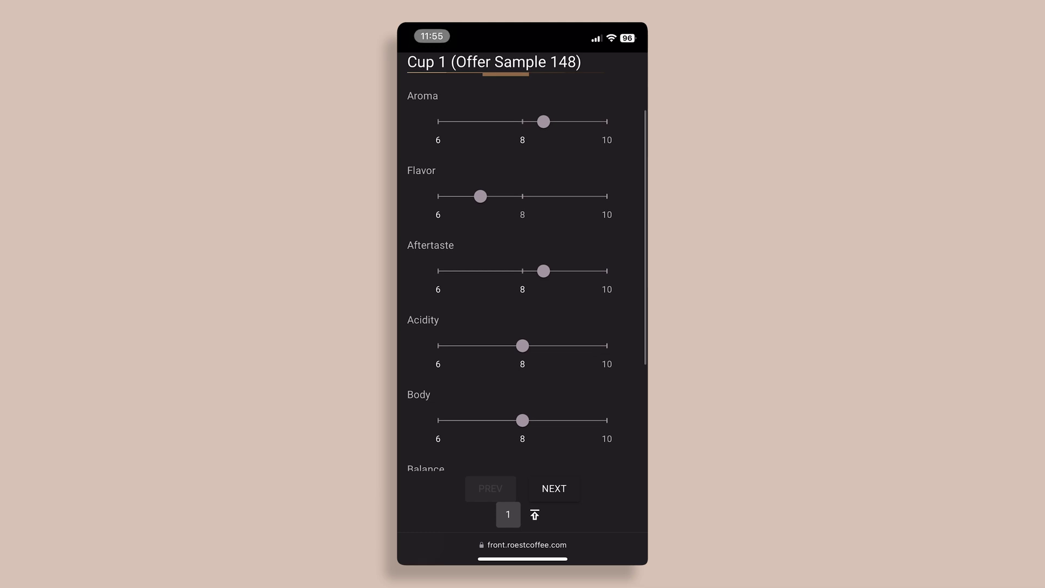
left_click_drag(522, 345, 501, 345)
scroll(523, 272, "down", 1)
left_click(522, 379)
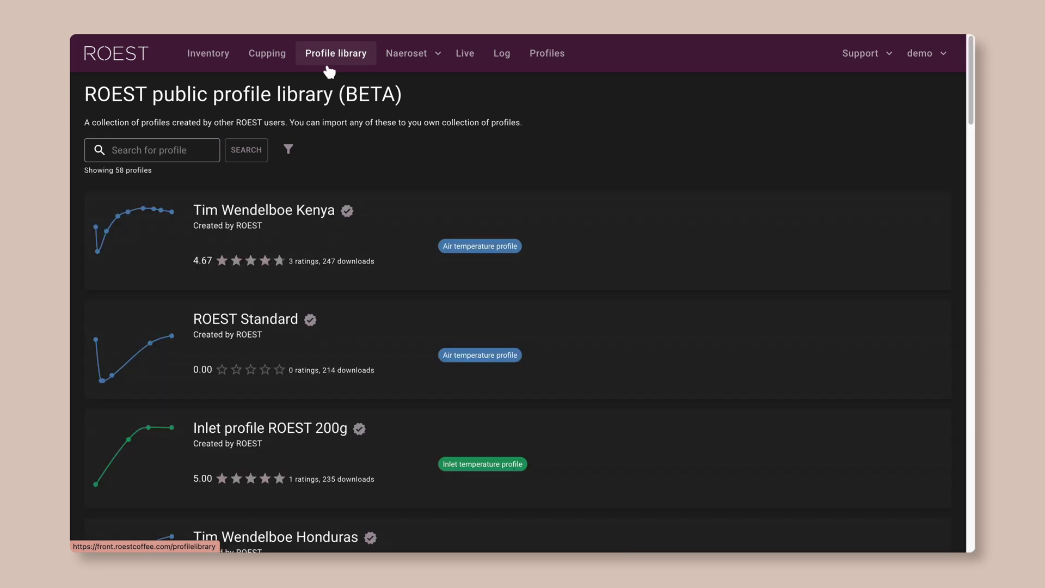
- Scroll through the 58 public library profiles, then open the Naeroset Profiles list
scroll(632, 170, "down", 2)
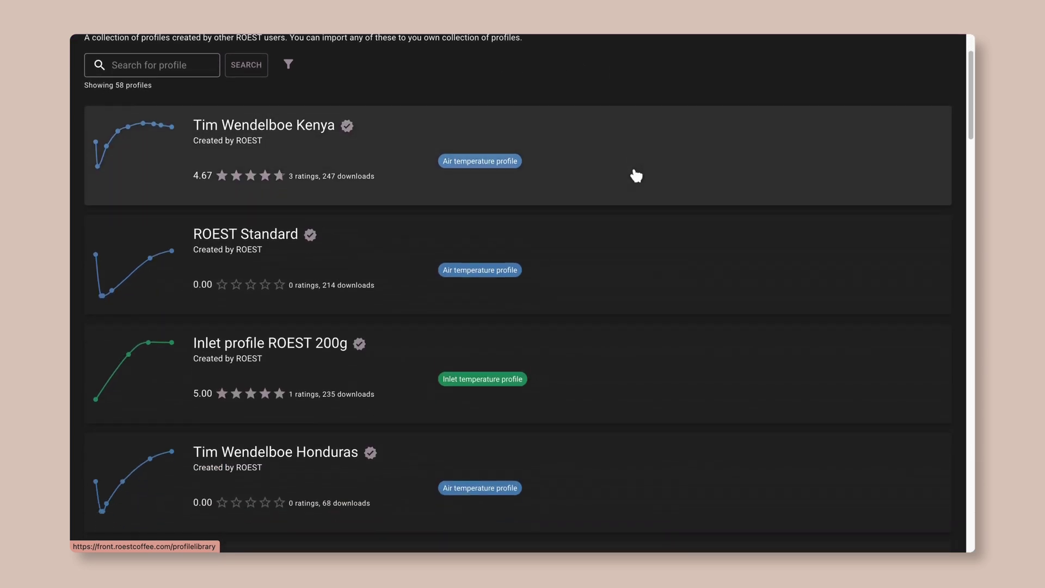
scroll(635, 176, "down", 4)
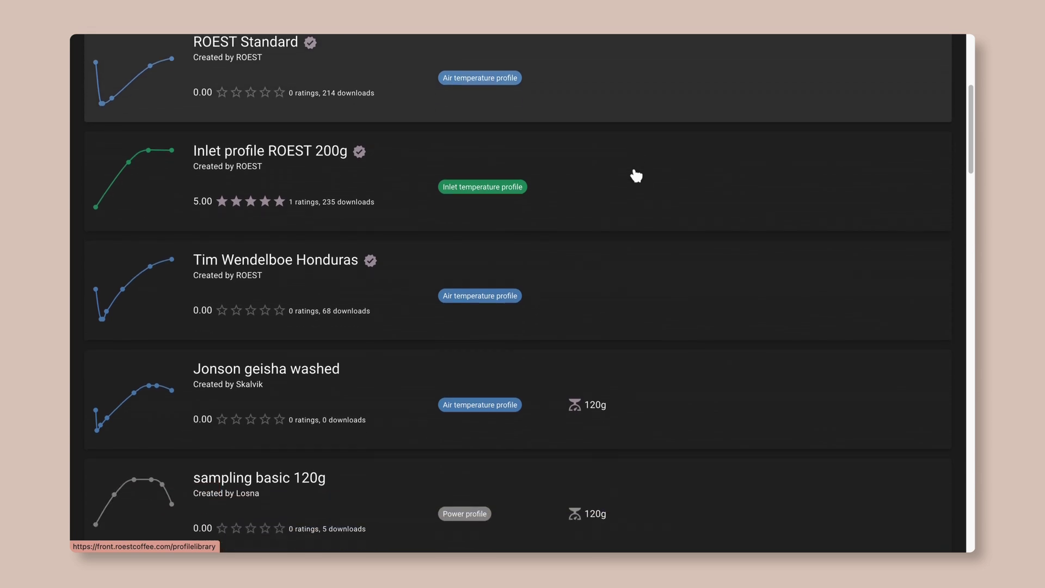
scroll(636, 175, "up", 4)
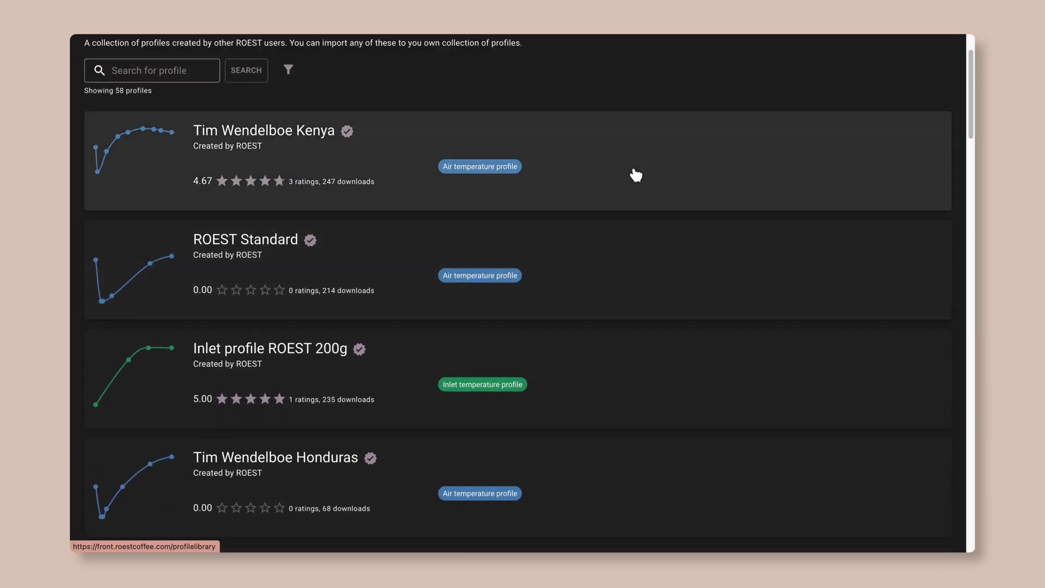
scroll(635, 175, "up", 2)
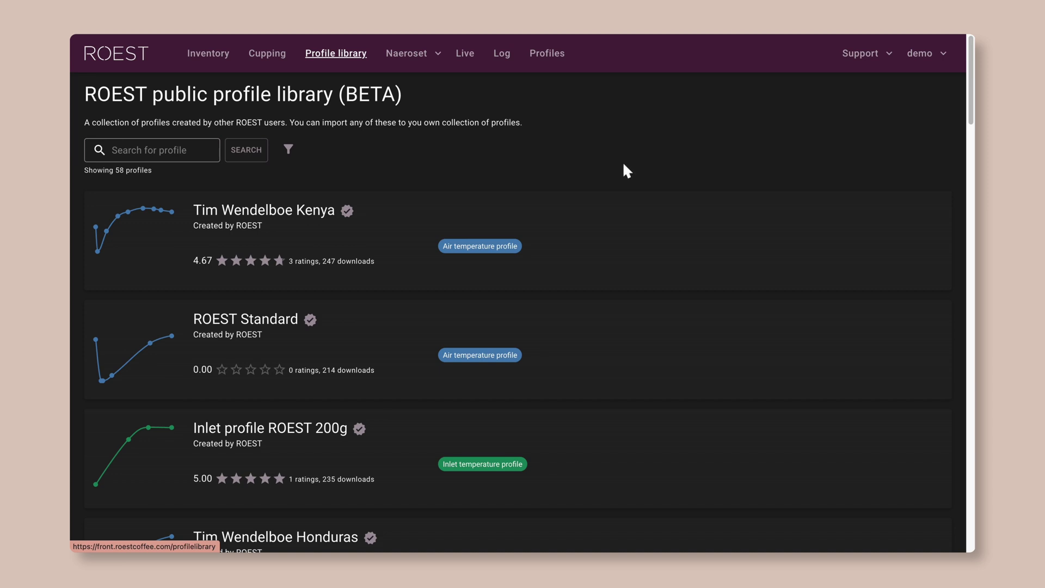
left_click(563, 66)
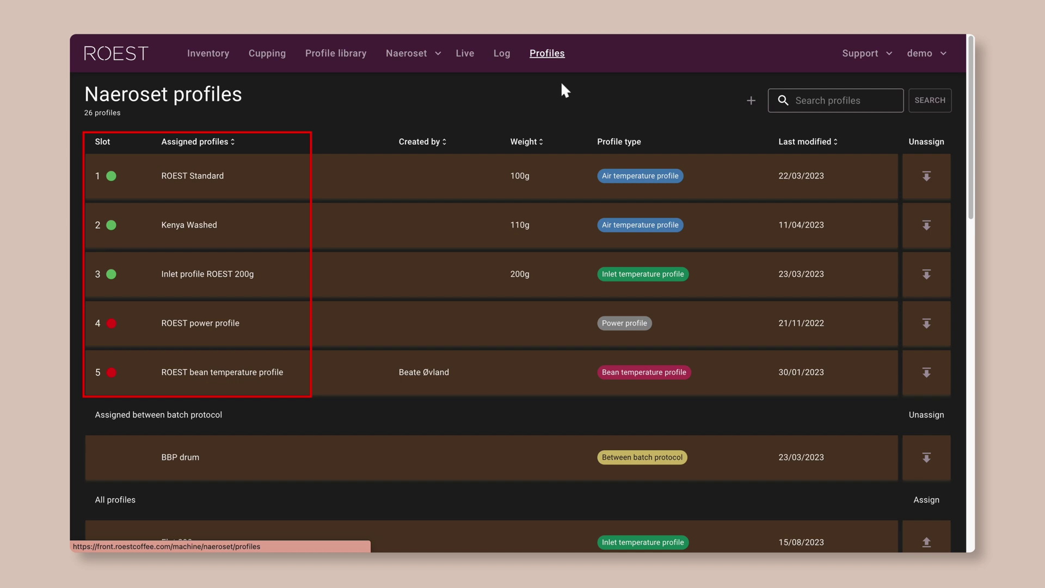
- Check which profiles occupy slots 1–5, then start creating a new profile
scroll(563, 87, "down", 3)
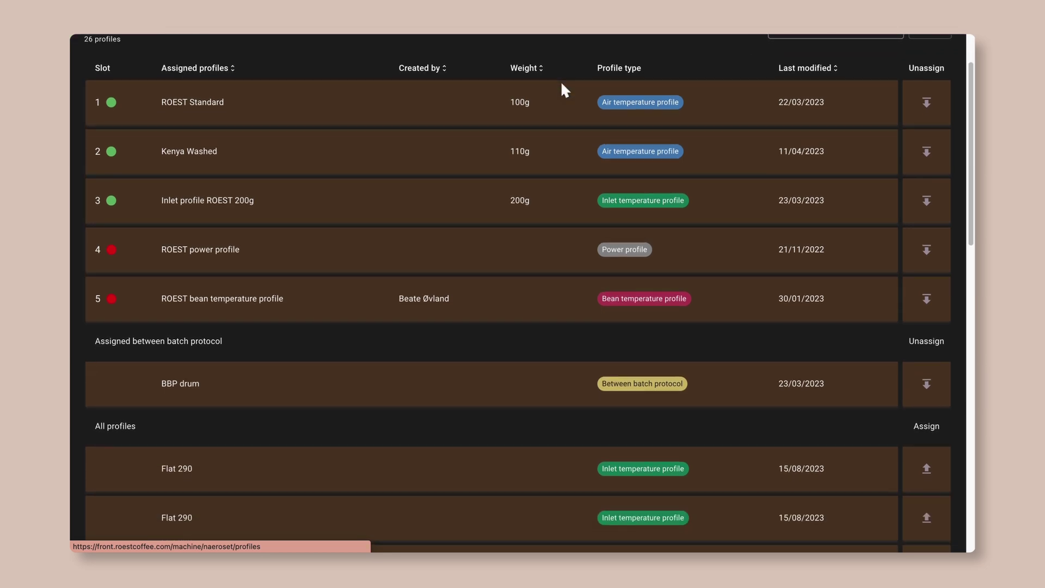
scroll(566, 90, "down", 3)
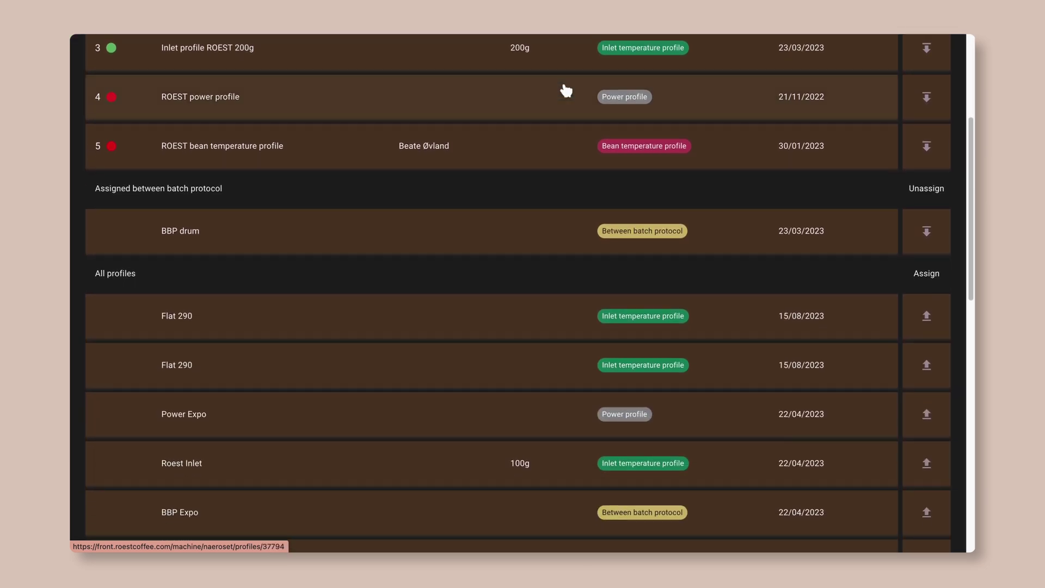
scroll(566, 90, "down", 1)
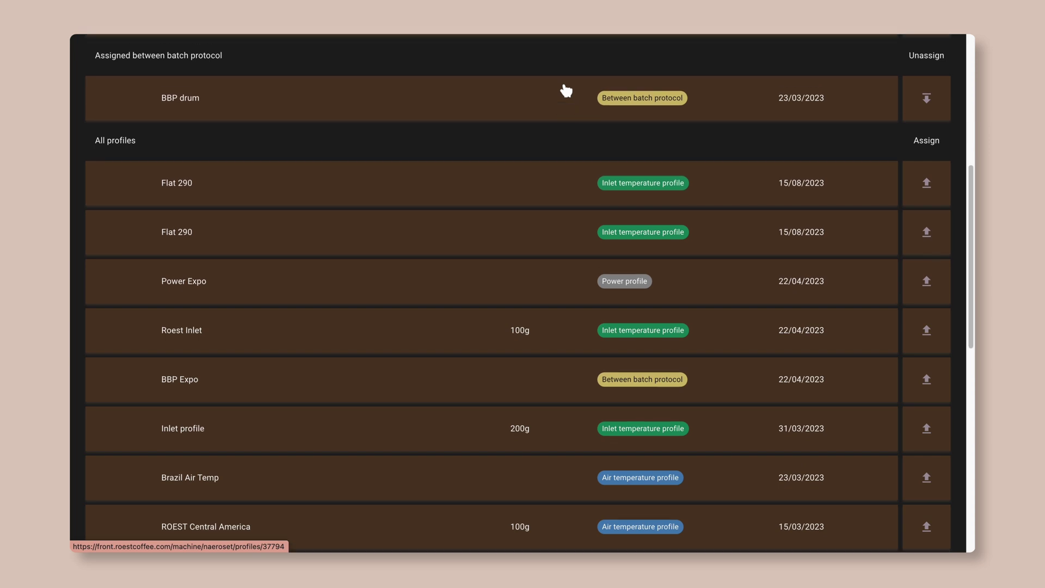
scroll(566, 90, "up", 3)
scroll(566, 90, "up", 5)
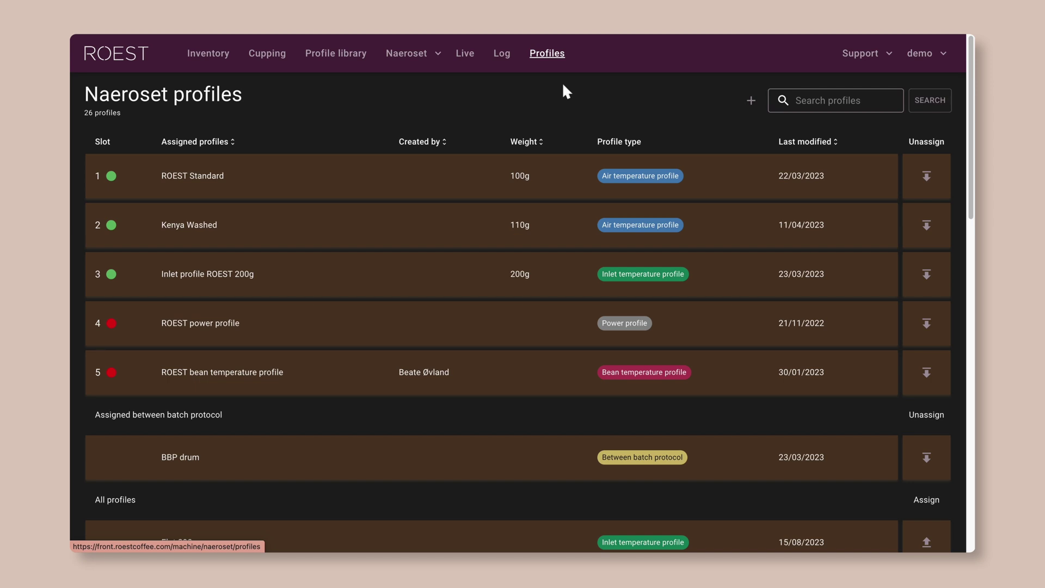
left_click(750, 112)
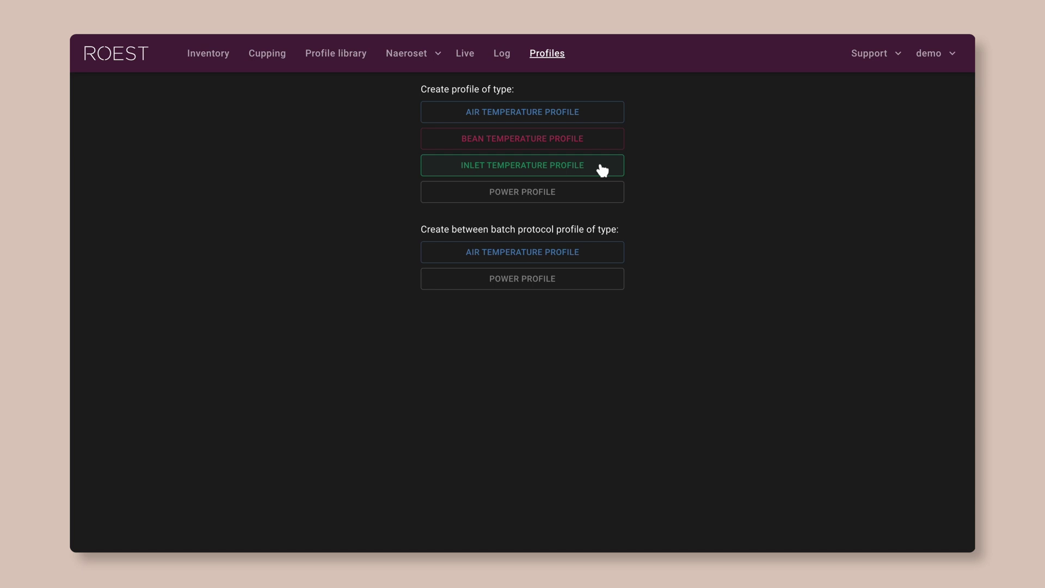
- Create an inlet temperature profile and set its 00:00 point to 290°C
left_click(599, 166)
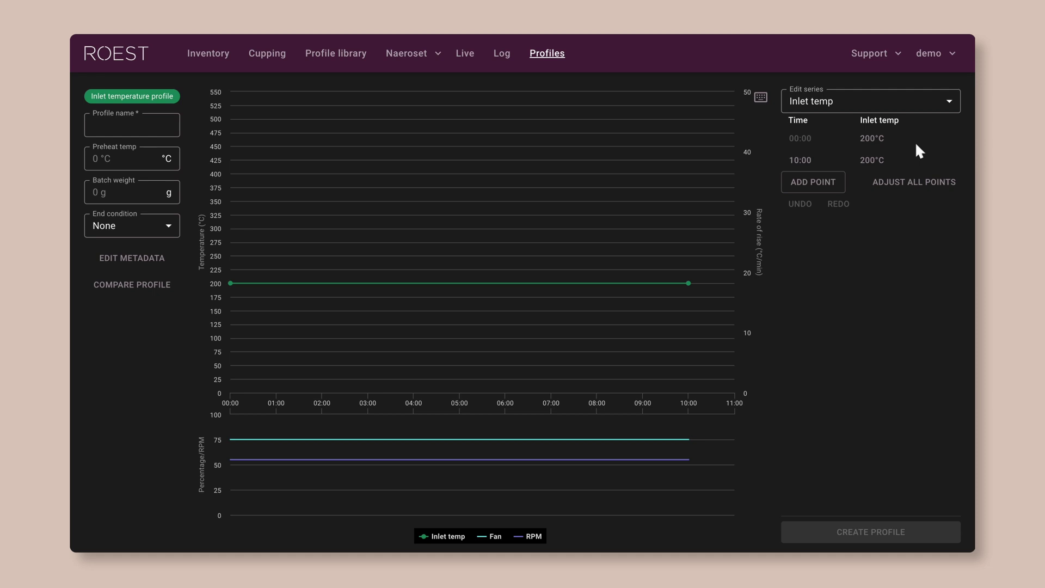
left_click(880, 150)
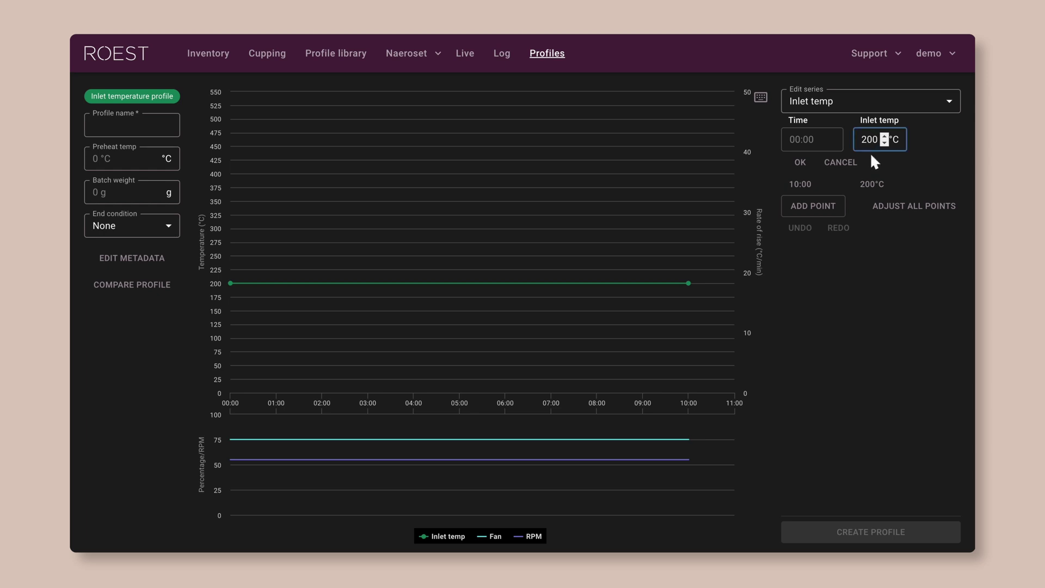
key("BackSpace")
type("9")
key("Return")
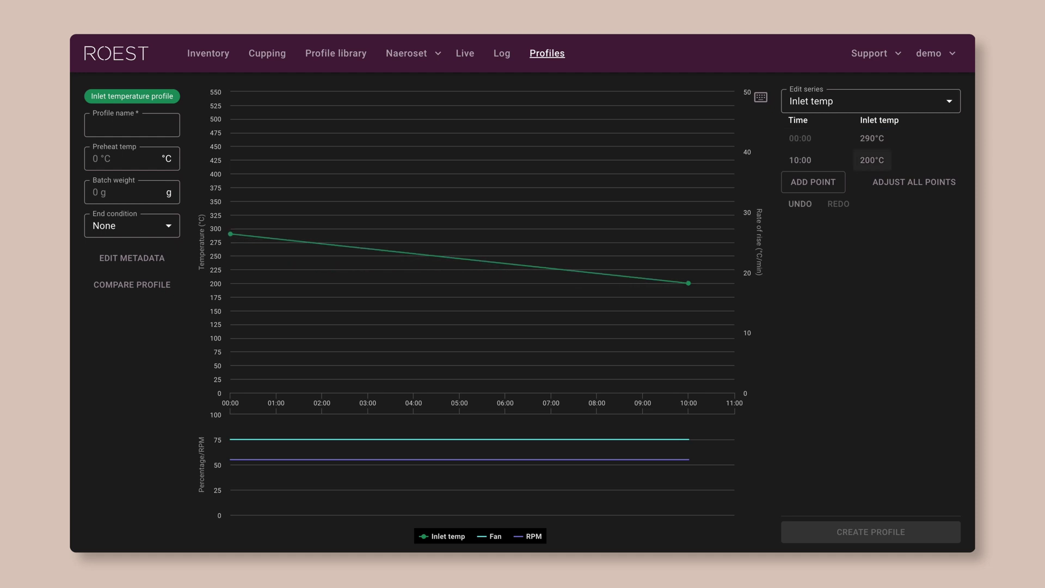
- Change the 10:00 point's inlet temperature from 200 to 290°C
left_click(872, 160)
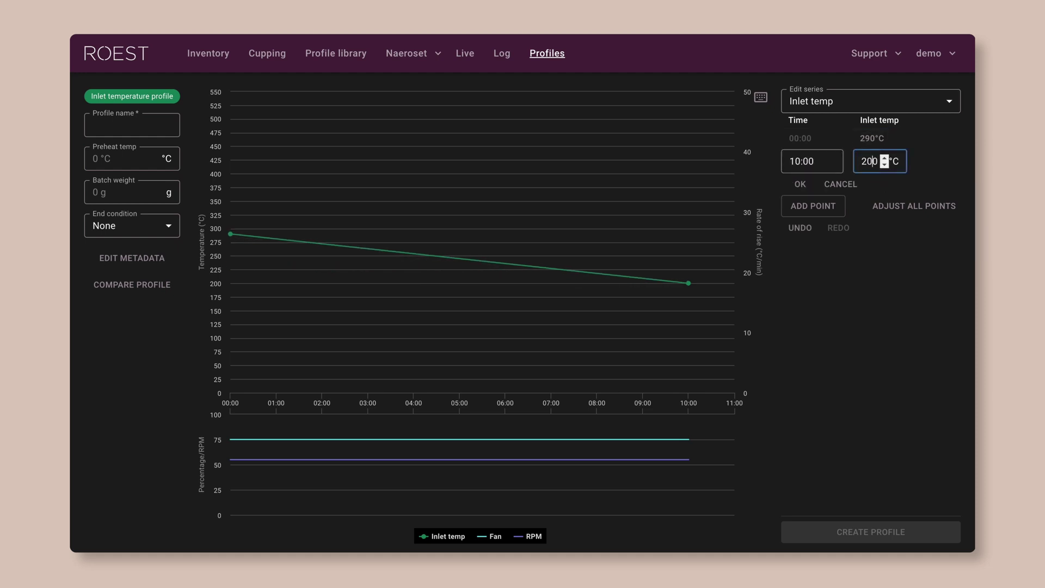
key("BackSpace")
type("9")
key("Return")
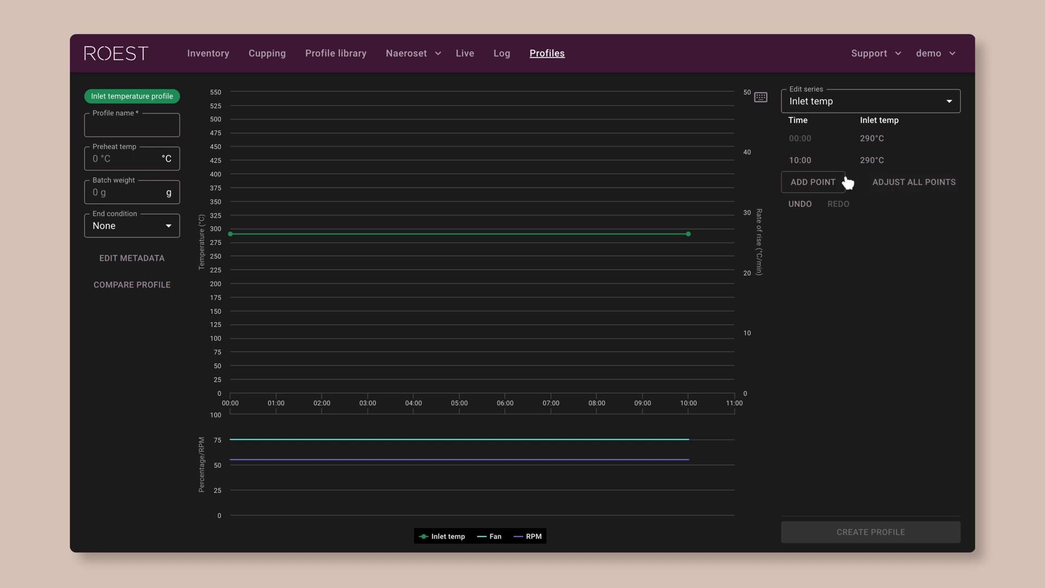
- Add a new inlet curve point at 05:00 with 100°C
left_click(840, 194)
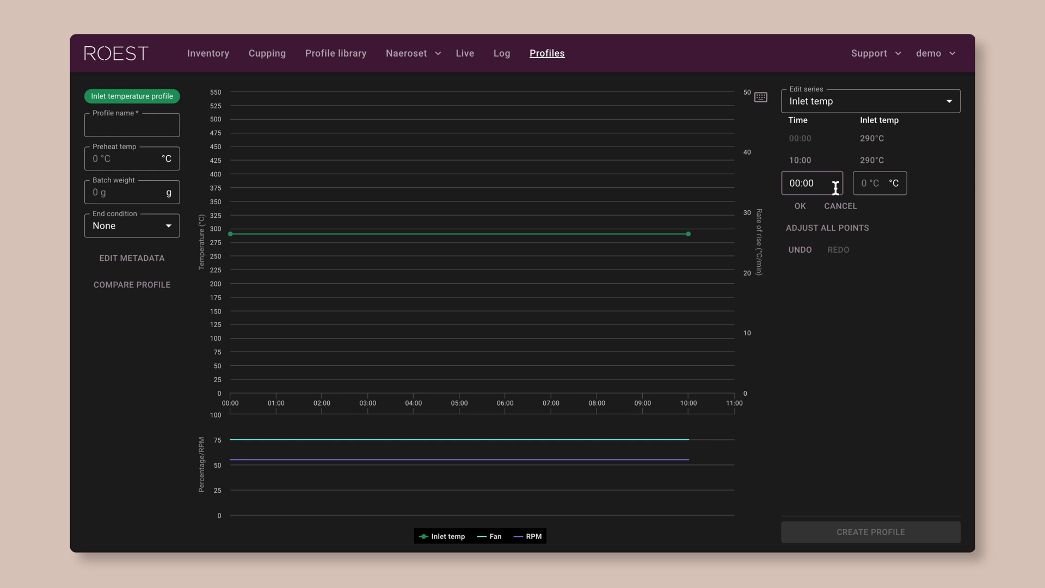
key("Left")
key("Left")
key("Left")
key("BackSpace")
type("5")
left_click(862, 185)
type("100")
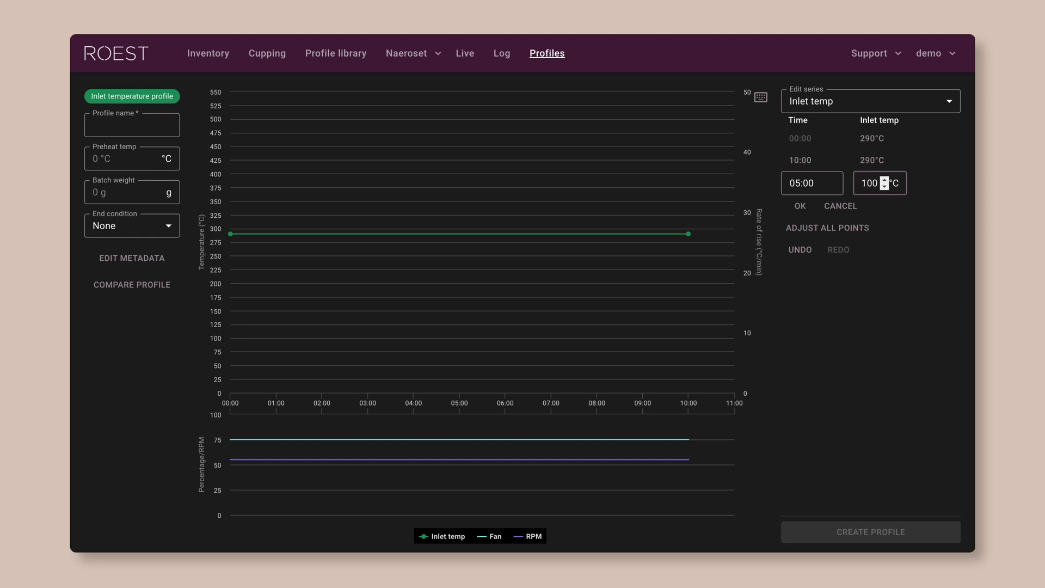
key("Return")
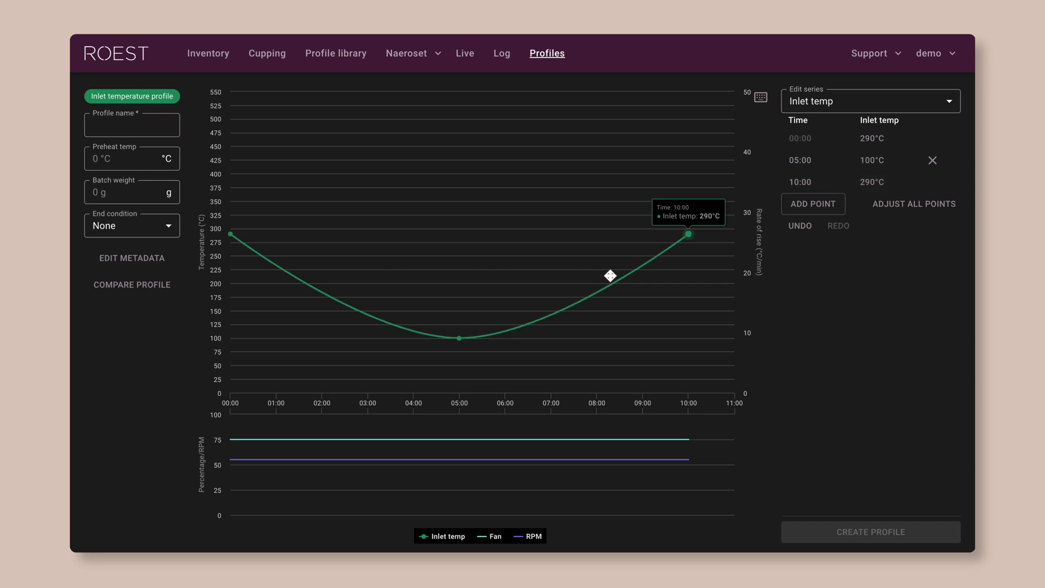
- Raise the 05:00 point, add one near 02:24, and reposition them to 02:14/255°C and 04:51/321°C
left_click(461, 340)
left_click_drag(461, 341, 463, 256)
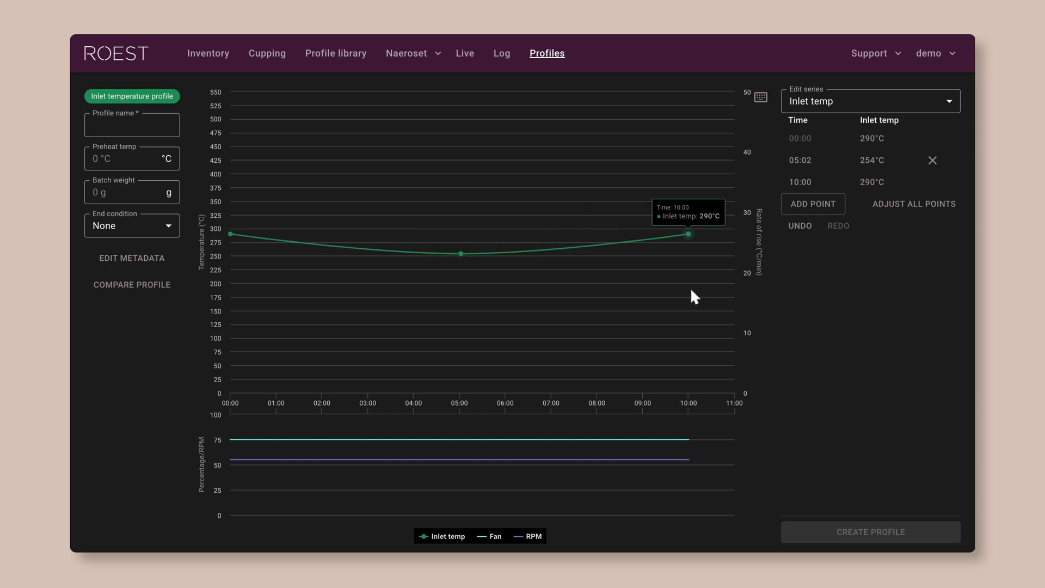
left_click(343, 249)
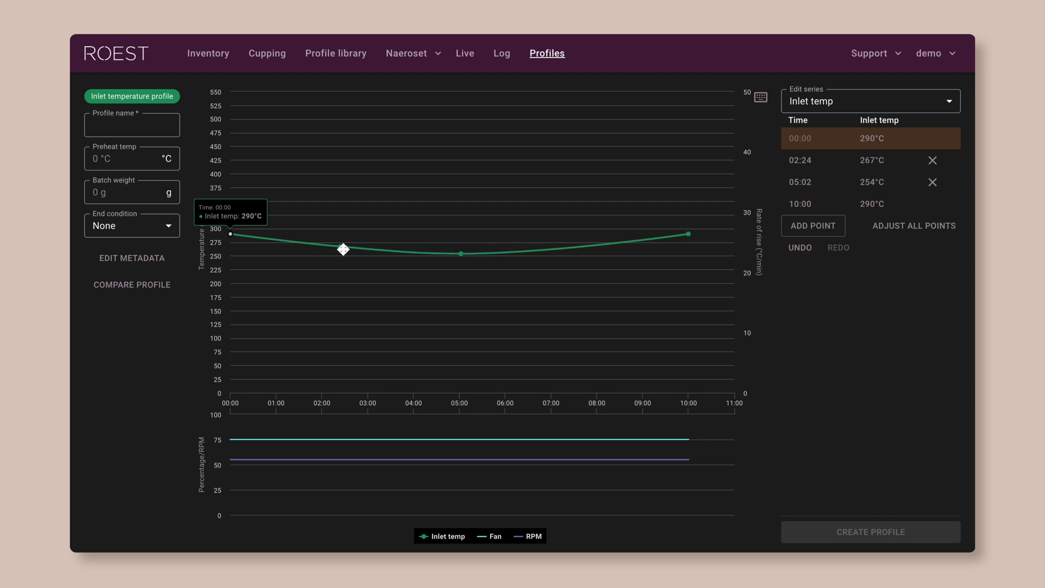
mouse_move(342, 245)
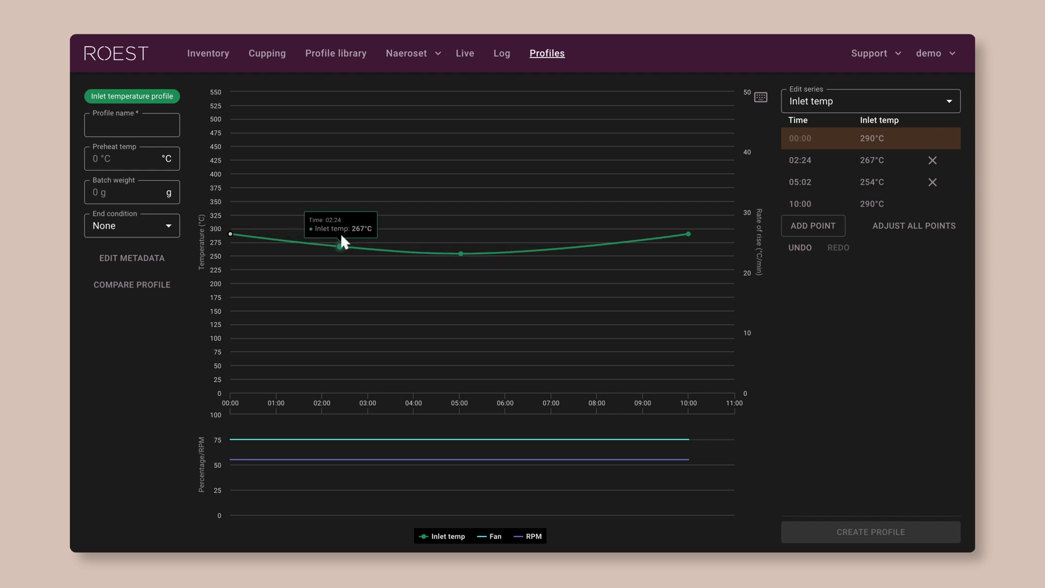
mouse_move(342, 245)
left_mouse_down()
mouse_move(343, 226)
mouse_move(333, 253)
left_mouse_up()
left_click_drag(455, 256, 452, 217)
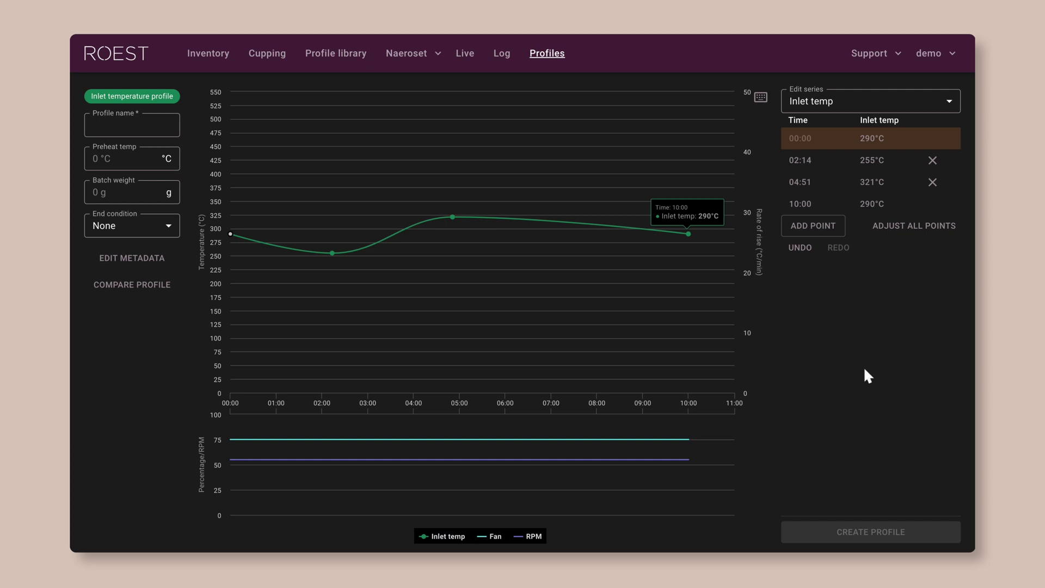
- Delete the 02:14 and 04:51 rows from the point table
left_click(933, 161)
left_click(933, 161)
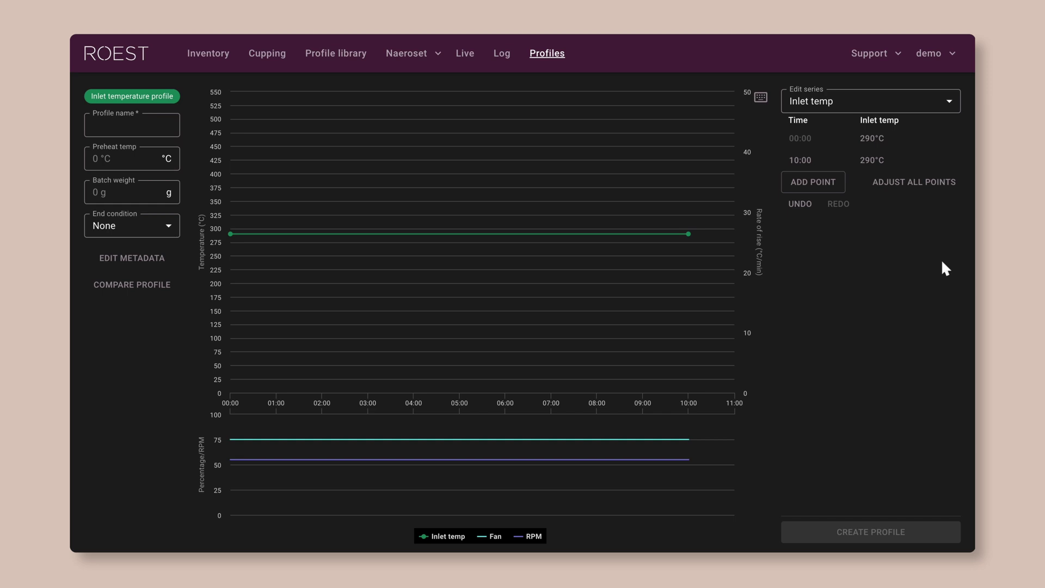
- Choose Dev time % in the End condition dropdown
left_click(176, 234)
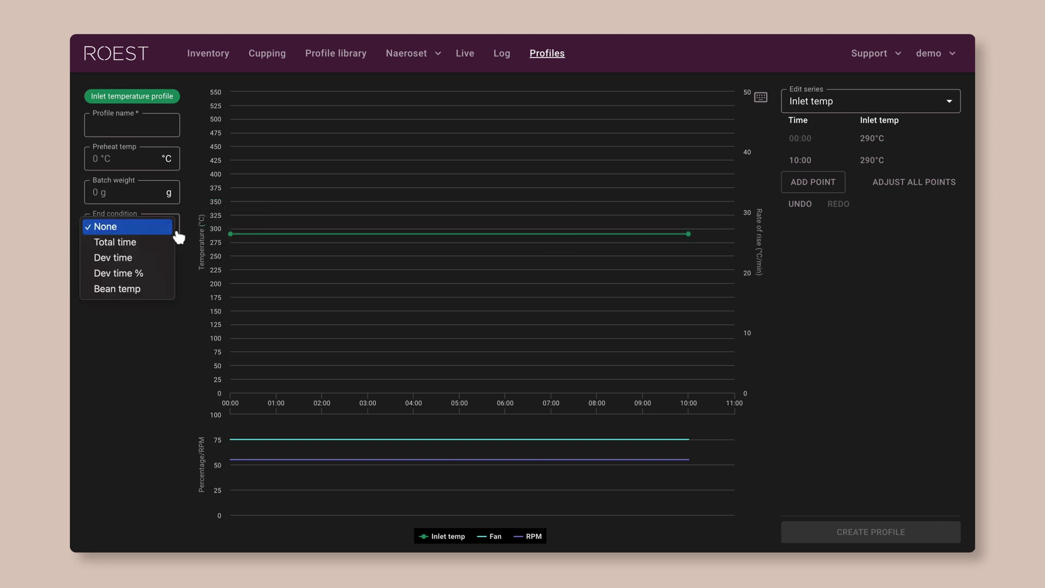
left_click(163, 275)
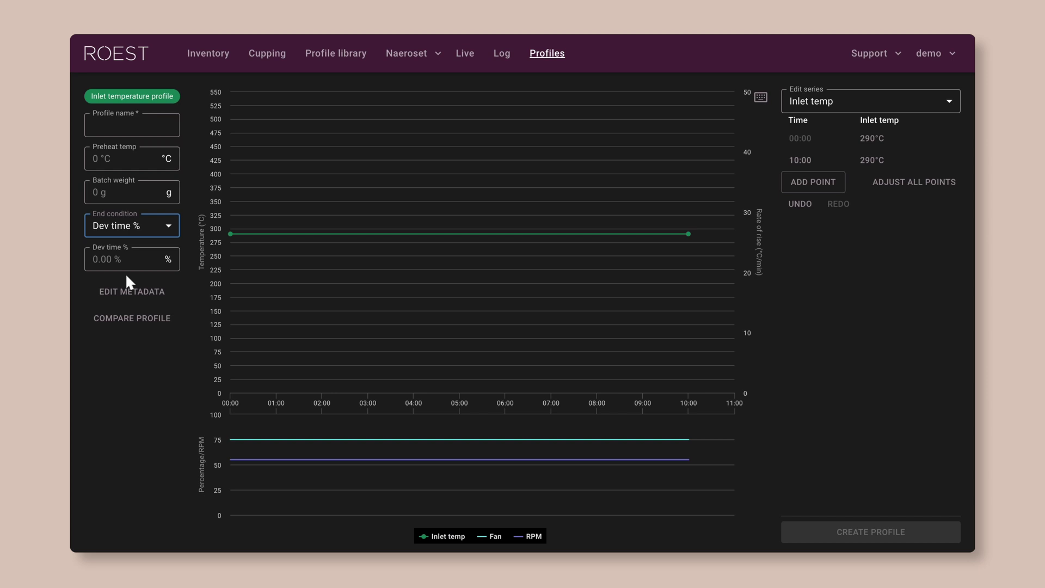
- Set the development time end condition to 15%
left_click(131, 260)
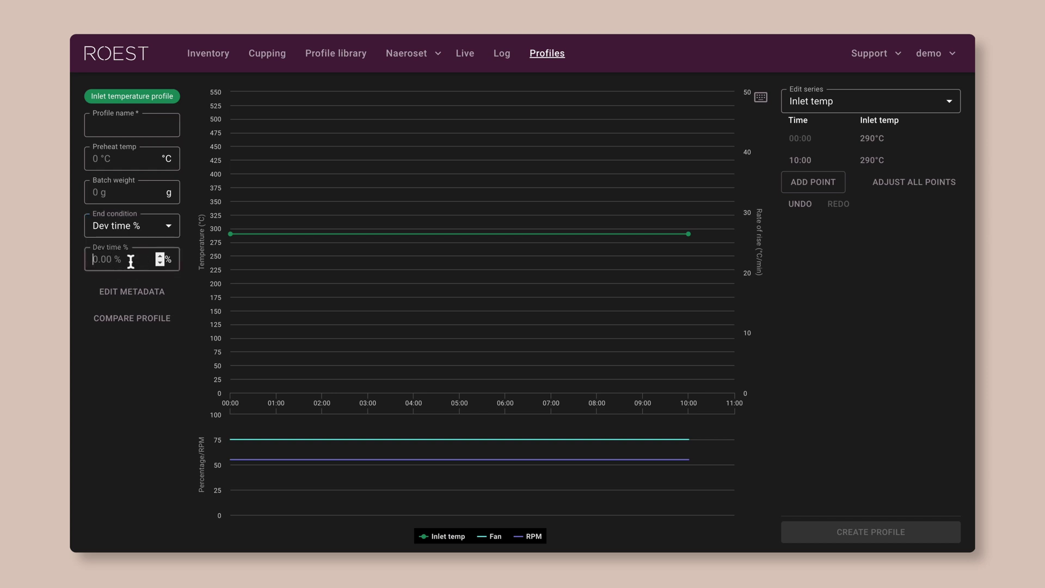
type("15")
left_click(115, 343)
- Name the profile 'Flat 290' and create it
left_click(140, 131)
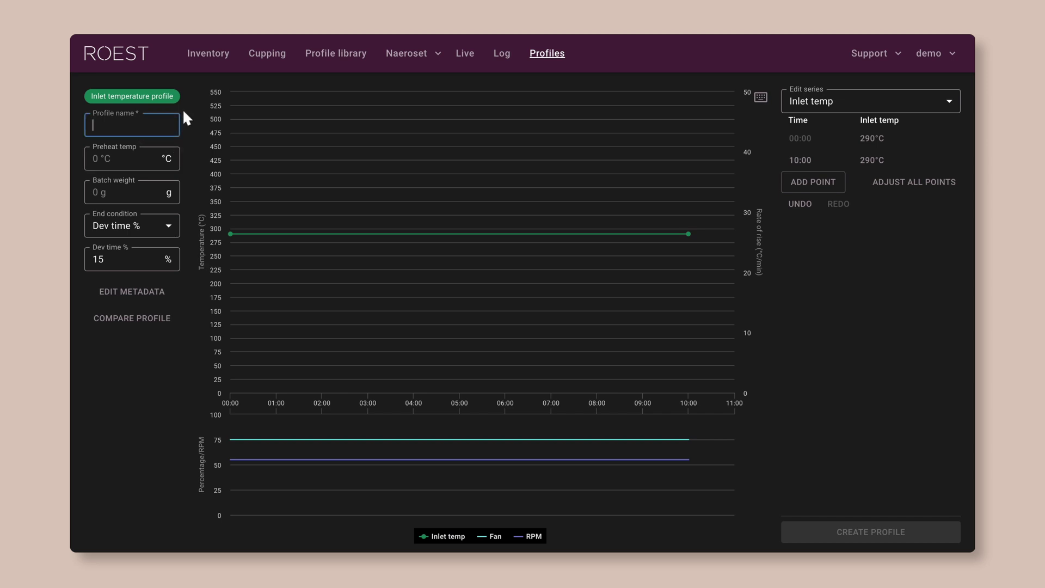
type("Flat")
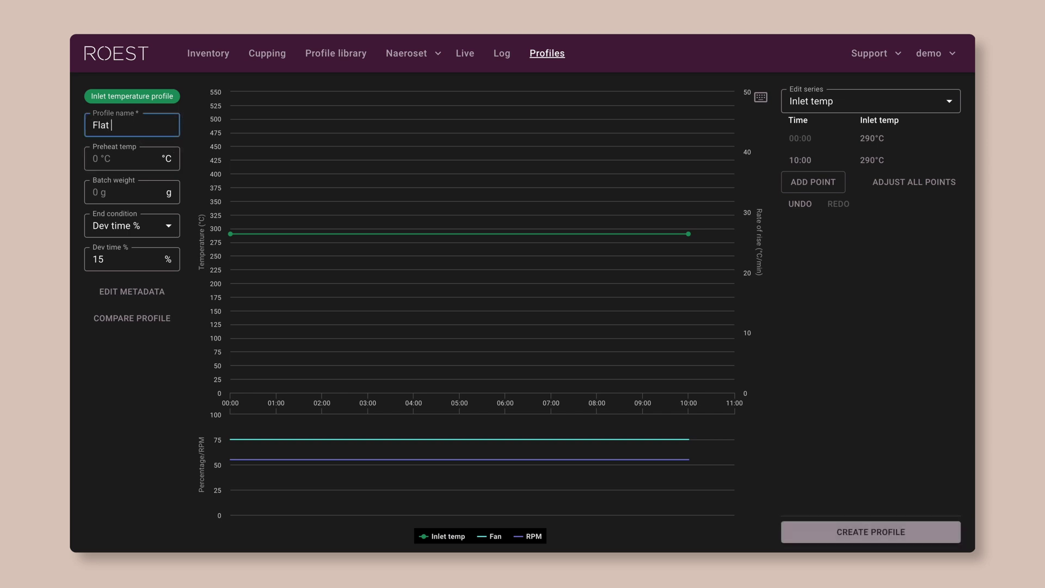
type(" 290")
left_click(810, 531)
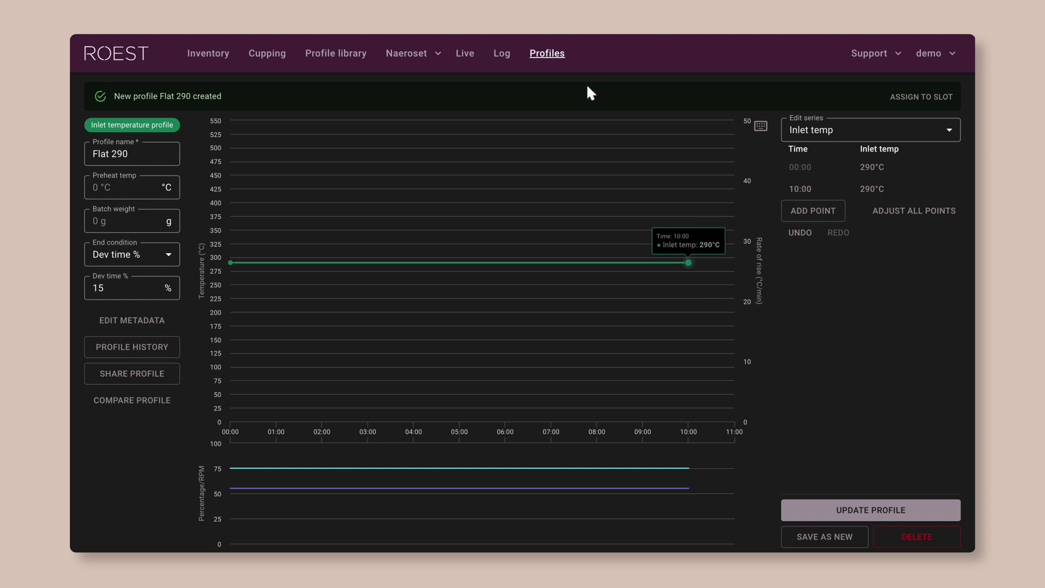
- Assign Flat 290 to machine slot 5, replacing the ROEST bean temperature profile
left_click(566, 64)
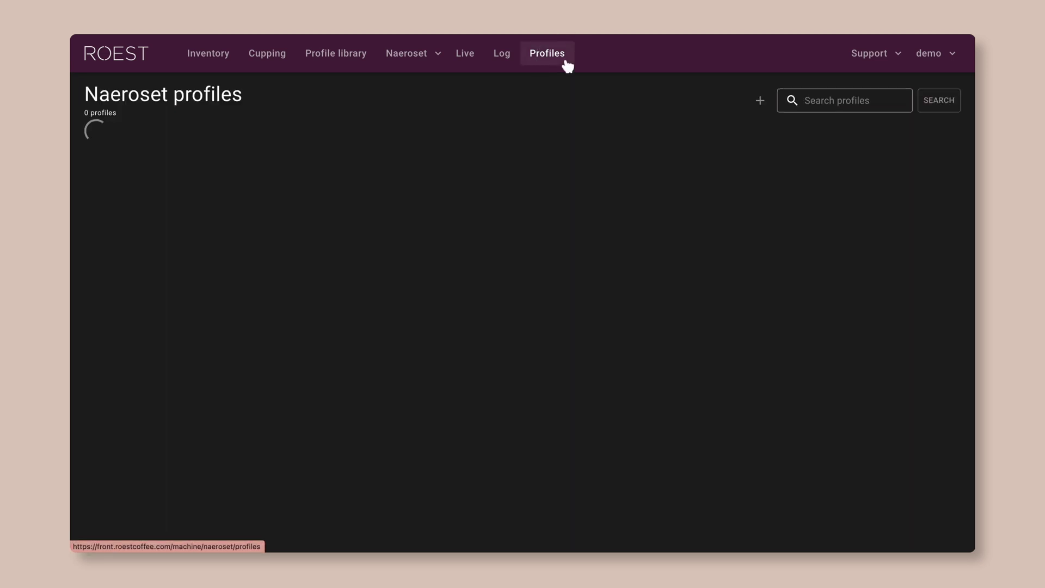
scroll(523, 249, "down", 3)
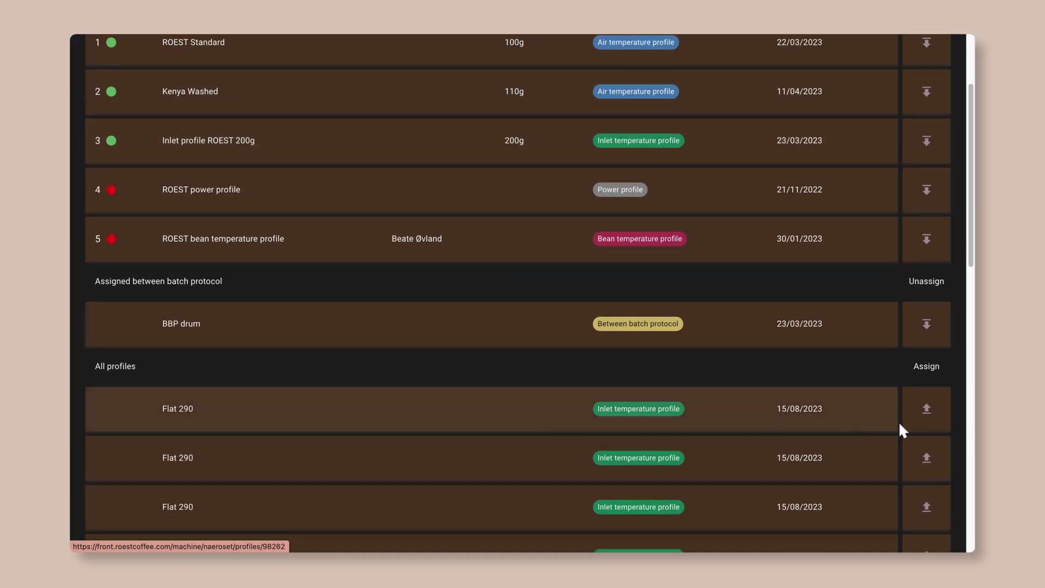
left_click(927, 410)
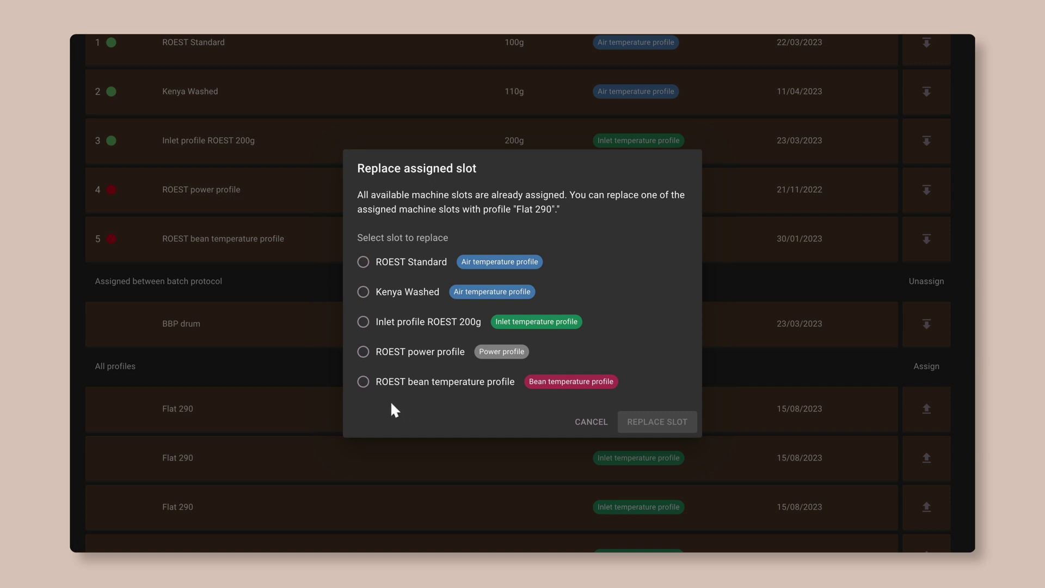
left_click(364, 383)
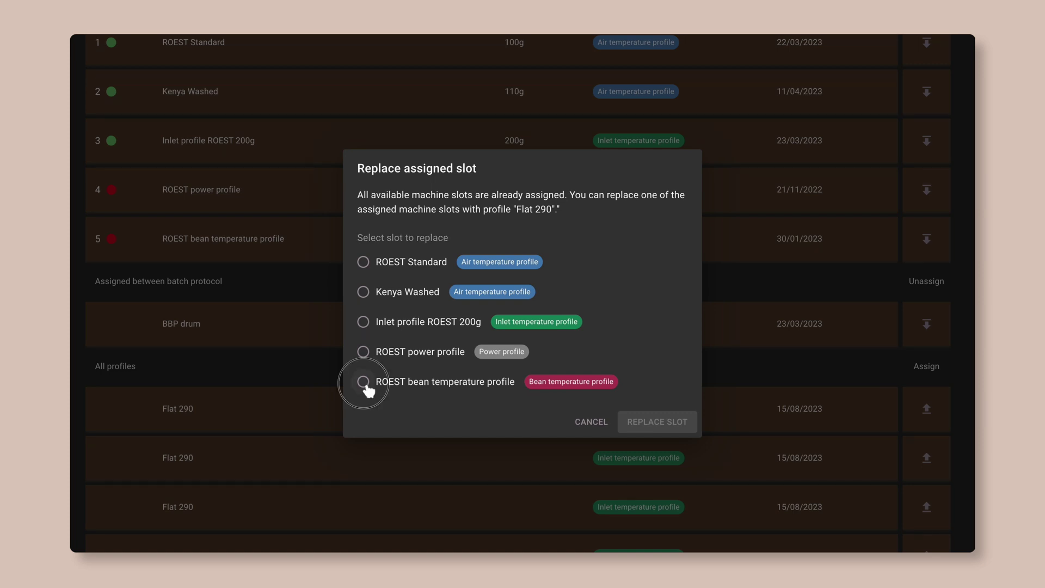
left_click(639, 423)
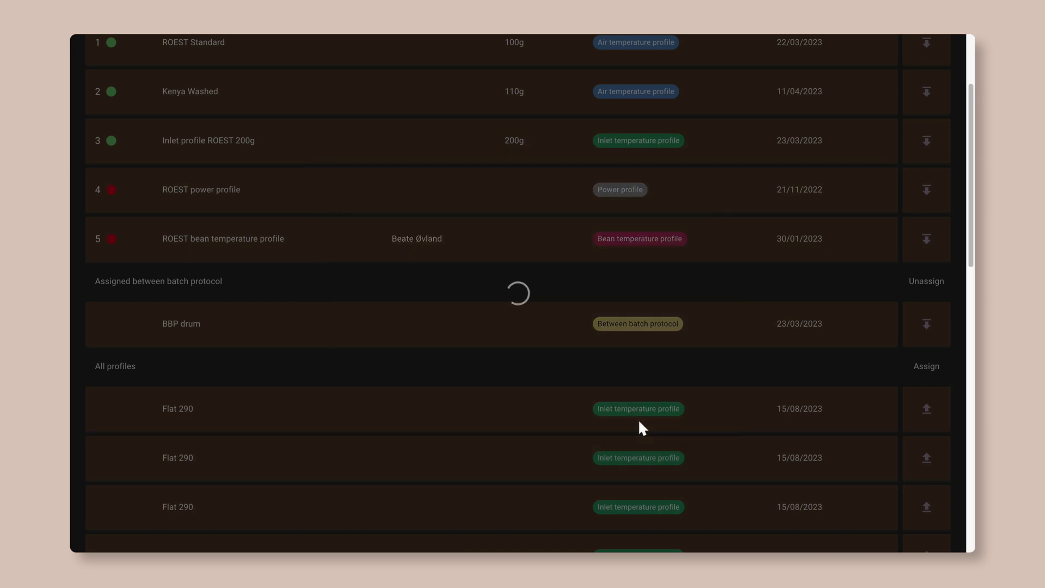
scroll(552, 376, "up", 3)
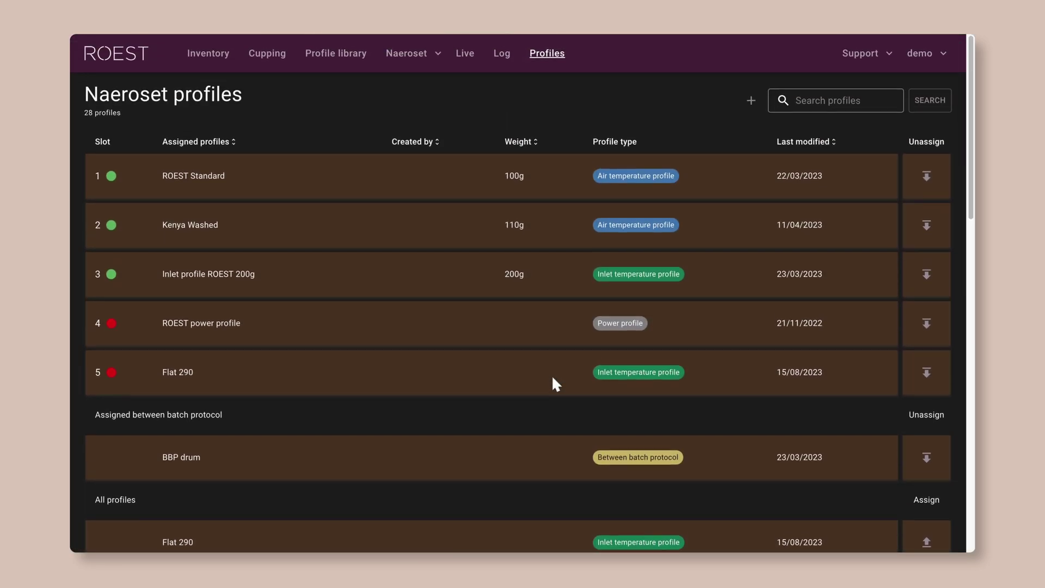